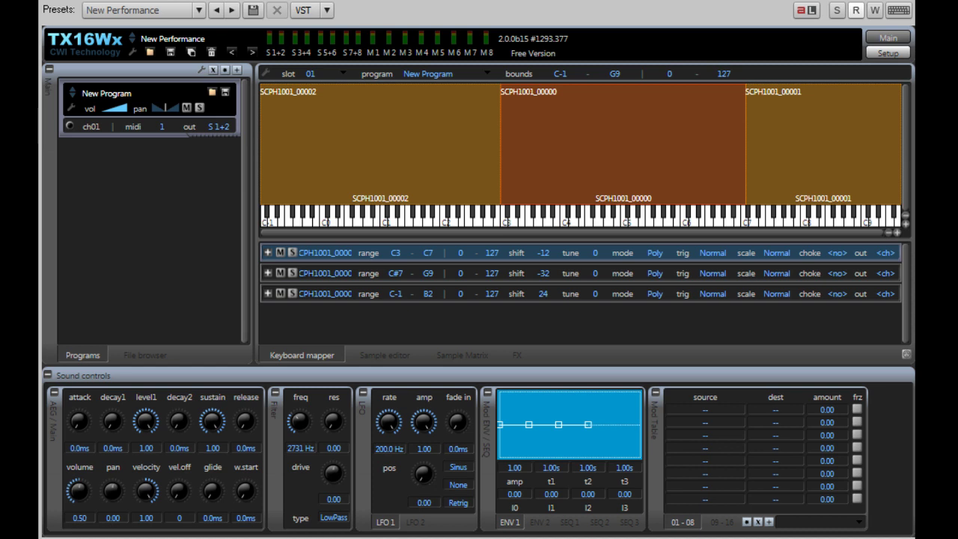
Lower the filter cutoff, test notes around C3, and settle it near 1586 Hz.
left_click_drag(299, 422, 299, 464)
left_click(511, 222)
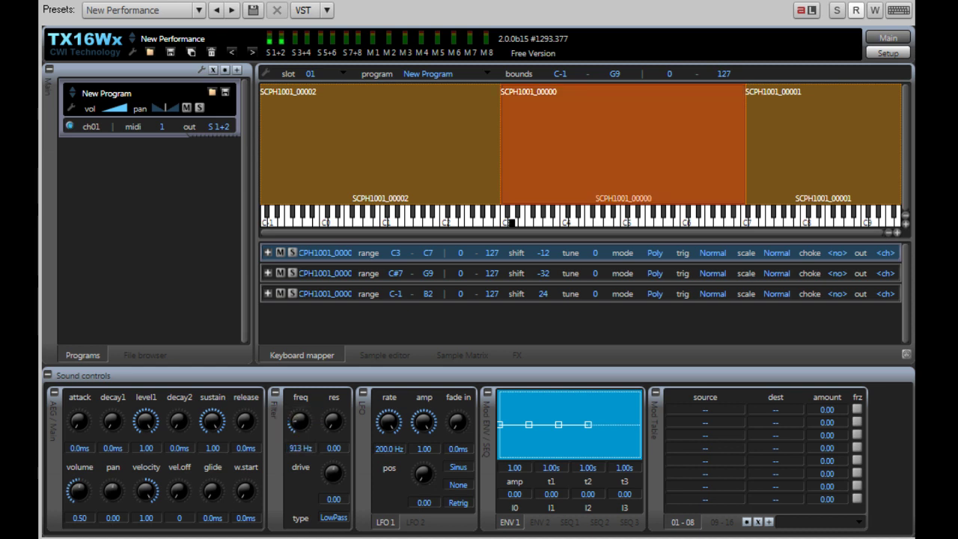
left_click(503, 223)
mouse_move(299, 421)
left_mouse_down()
mouse_move(299, 396)
mouse_move(300, 442)
left_mouse_up()
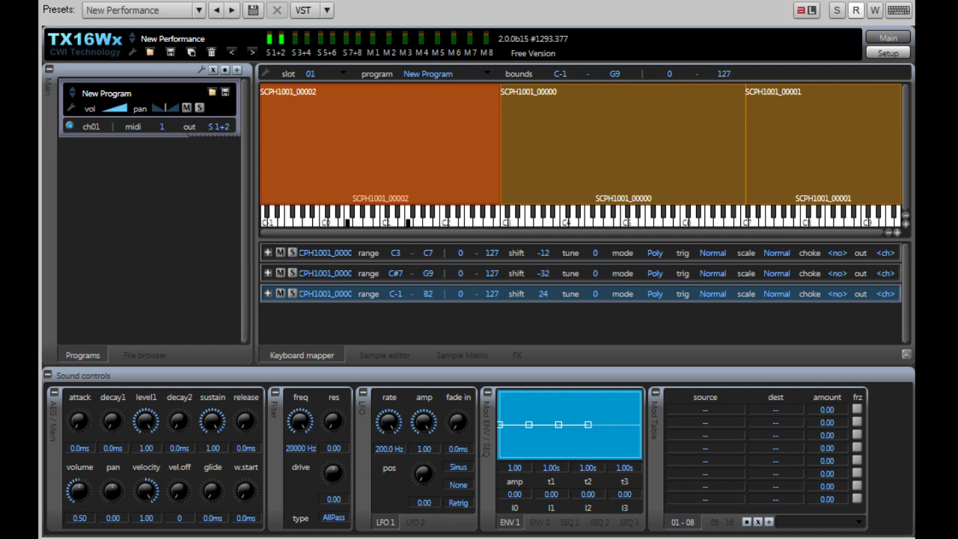
key("Up")
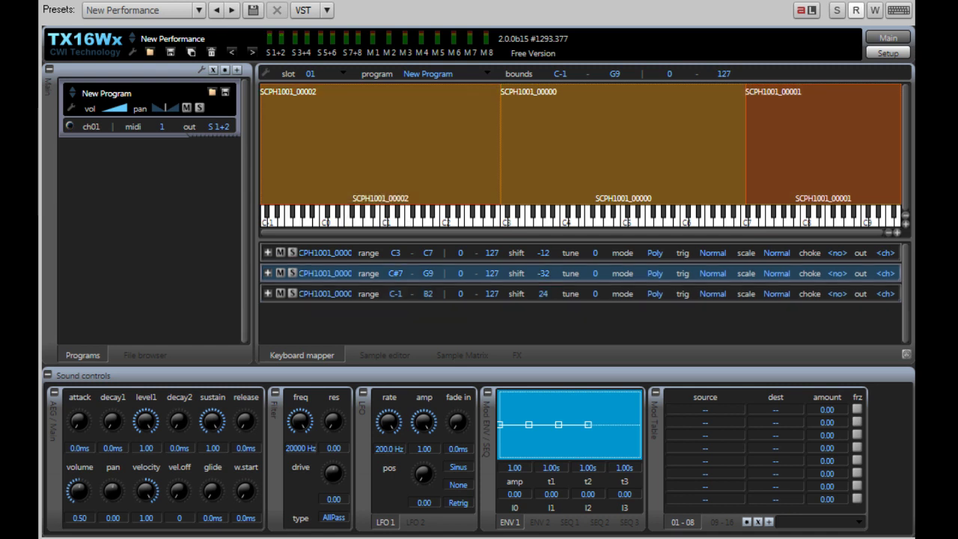